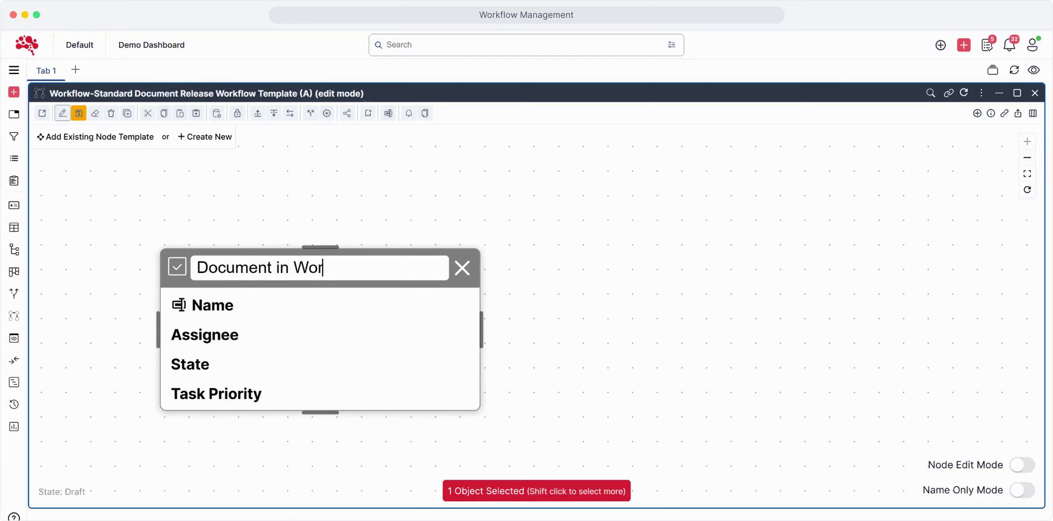
Step: Name the first workflow node Document in Work and create further nodes named Document under review and Document released
{"action": "key", "text": "Return"}
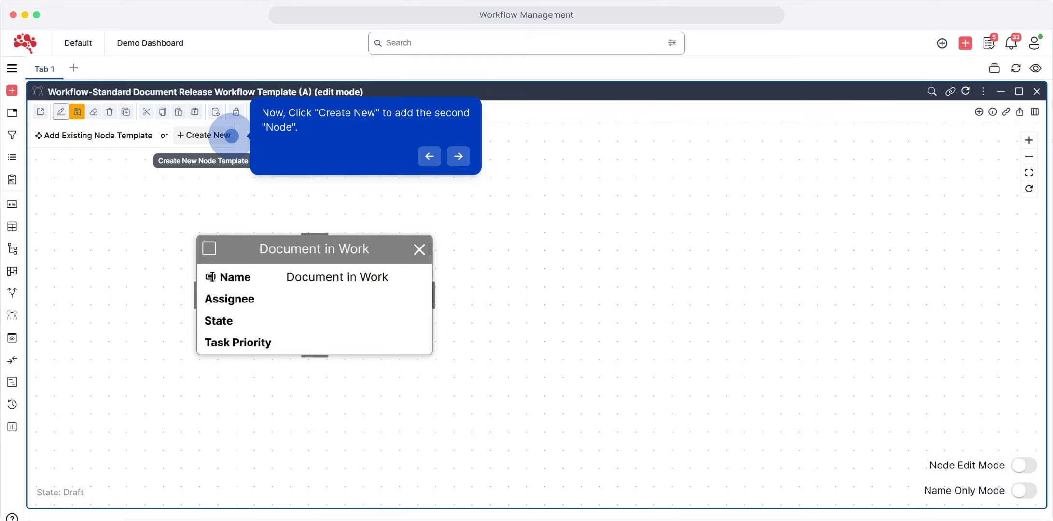
{"action": "left_click", "coordinate": [232, 135]}
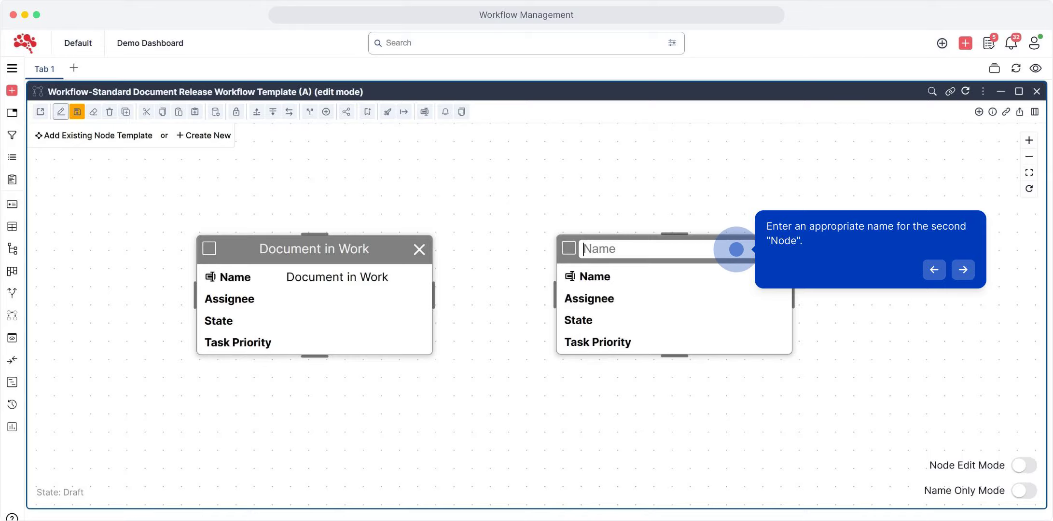
{"action": "type", "text": "Document released"}
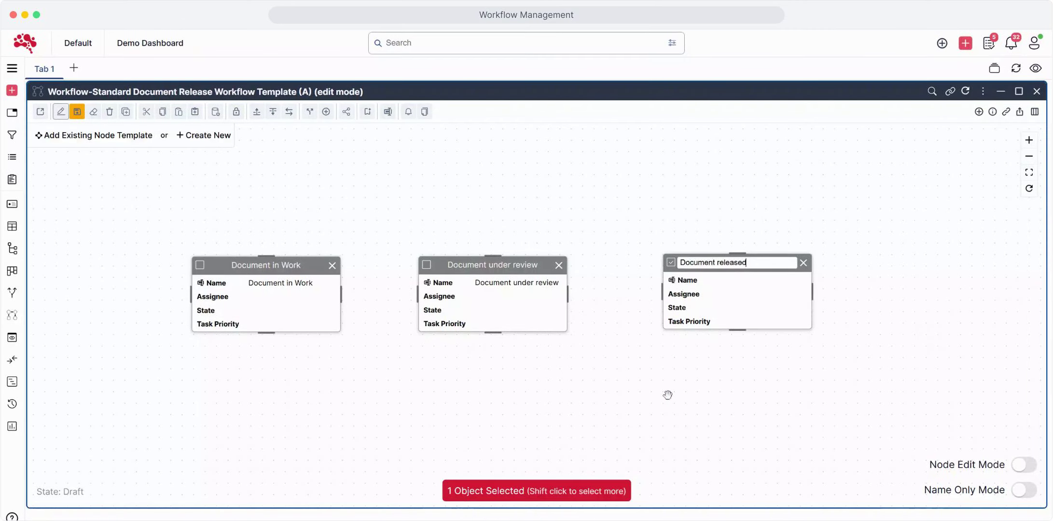
{"action": "key", "text": "Return"}
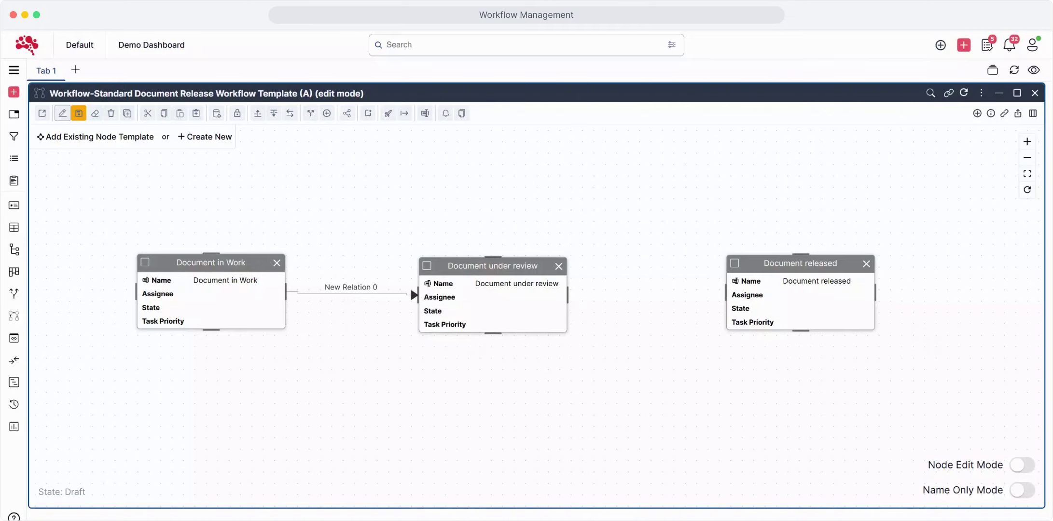
Step: Connect Document under review to Document released, and label the transition from Document in Work to Document under review "Send To Review"
{"action": "left_click_drag", "start_coordinate": [567, 293], "coordinate": [726, 292]}
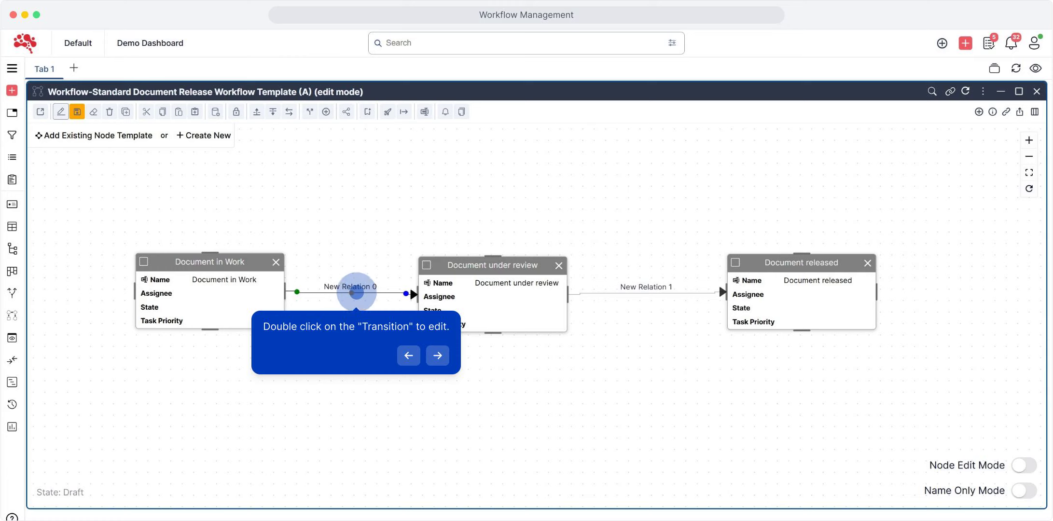
{"action": "double_click", "coordinate": [357, 292]}
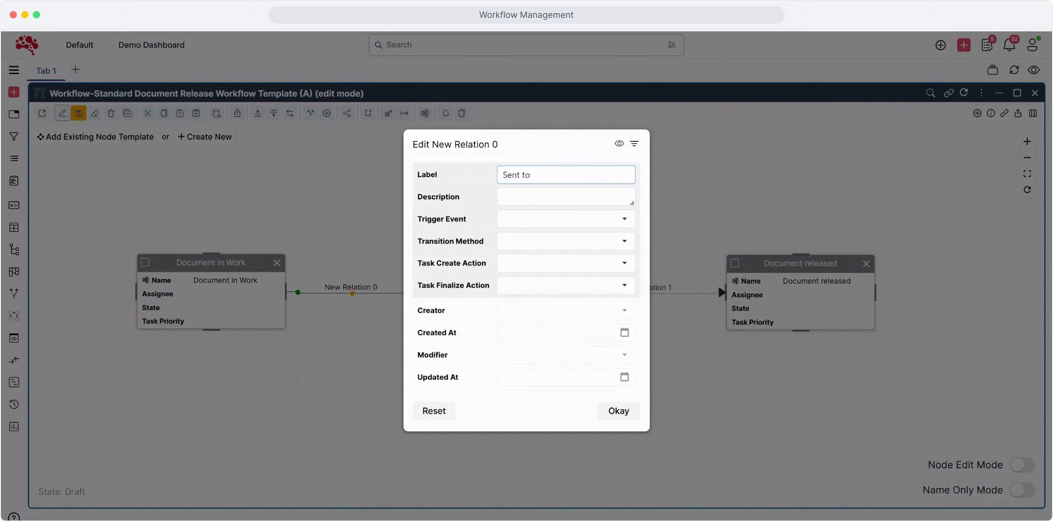
{"action": "type", "text": "Send to Review"}
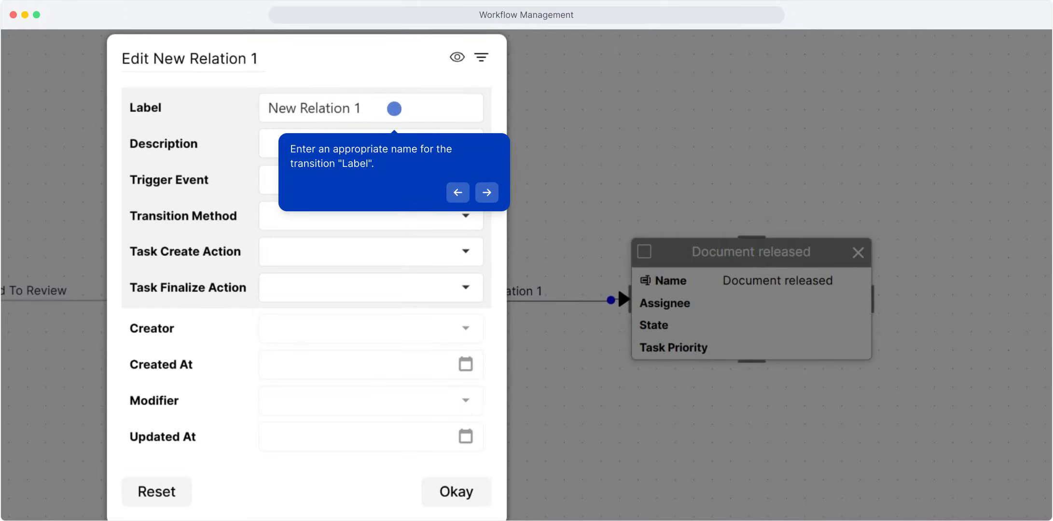
Step: Label the transition into Document released "Send for Release" with the trigger event Promote, and save the workflow template
{"action": "type", "text": "Sen"}
{"action": "type", "text": "d for Release"}
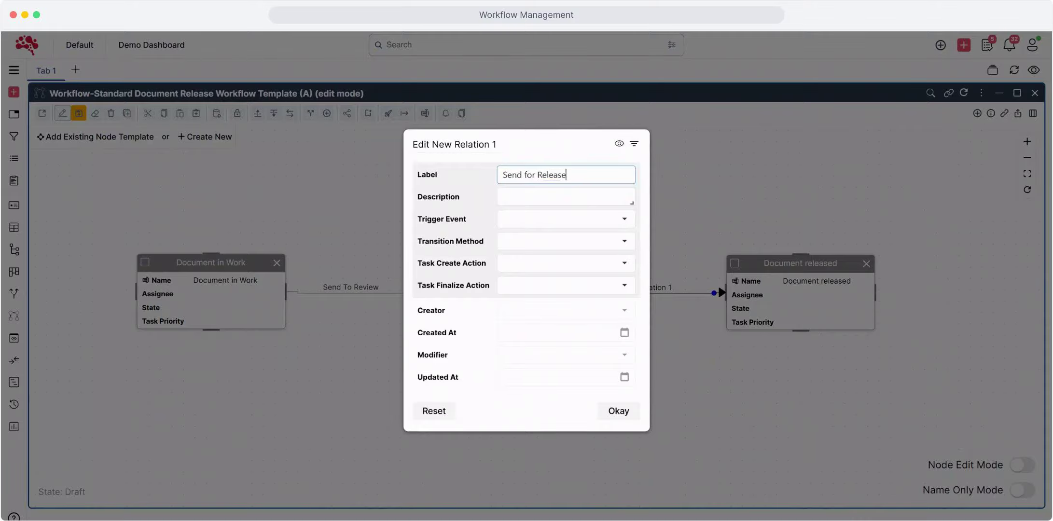
{"action": "left_click", "coordinate": [623, 219]}
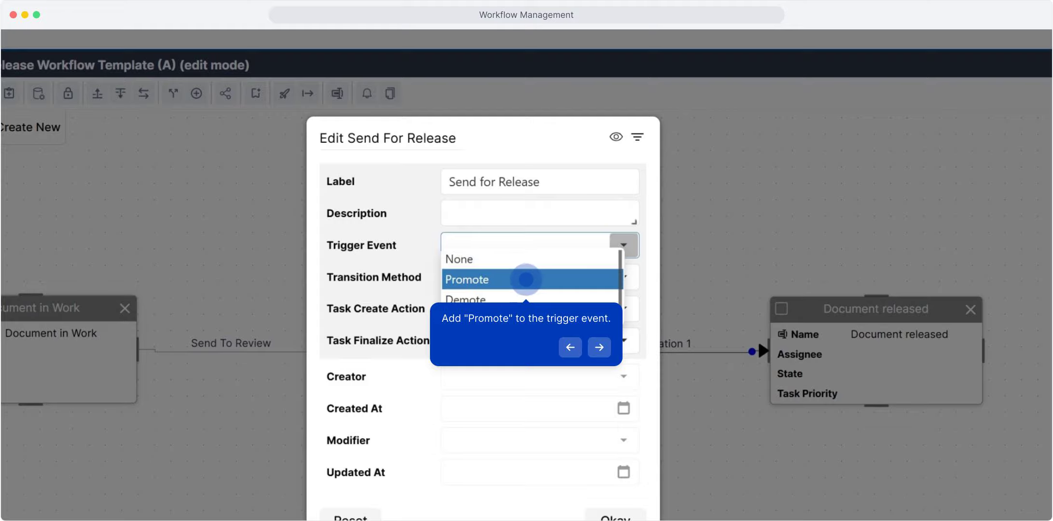
{"action": "left_click", "coordinate": [526, 280]}
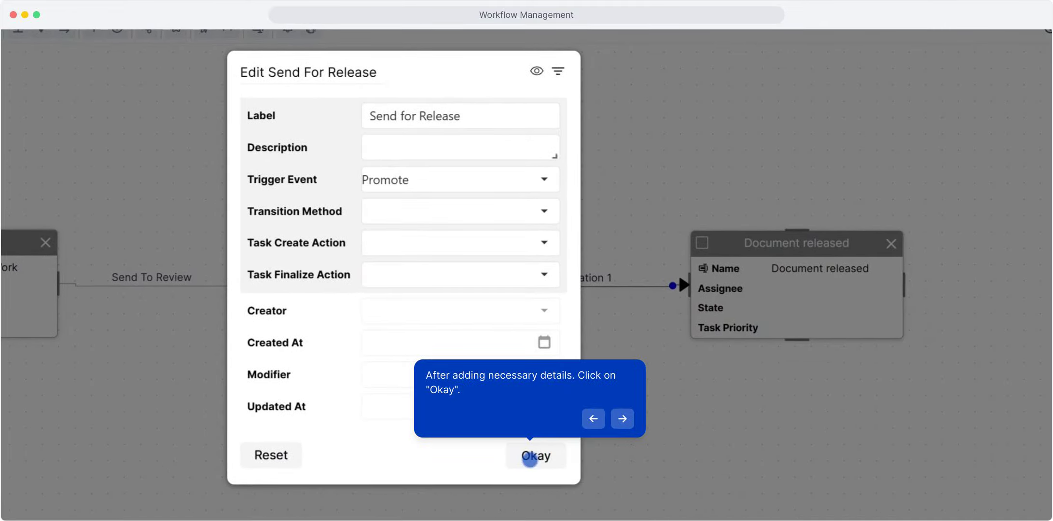
{"action": "left_click", "coordinate": [533, 456]}
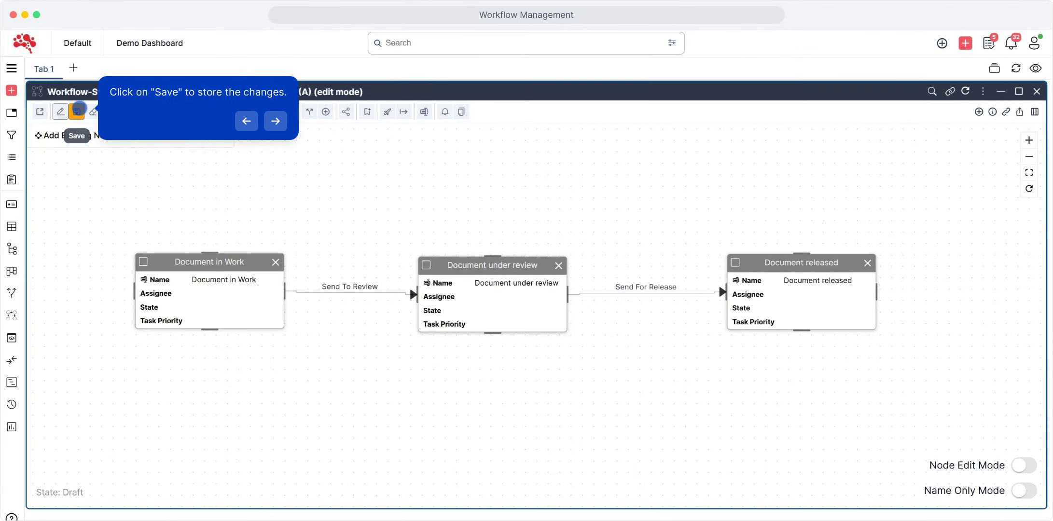
{"action": "left_click", "coordinate": [77, 111]}
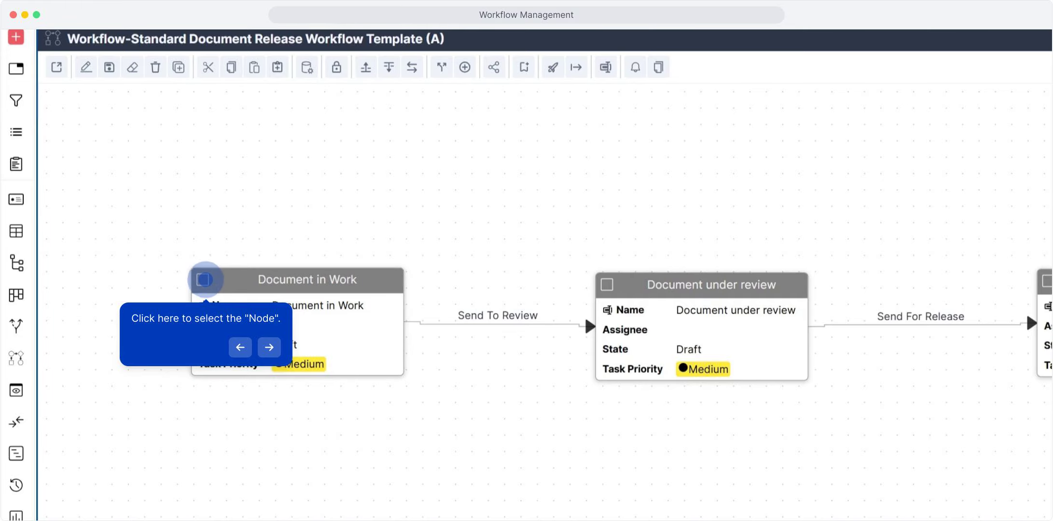
Step: Select the Document in Work, Document under review and Document released nodes together and open them in a table
{"action": "left_click", "coordinate": [204, 279]}
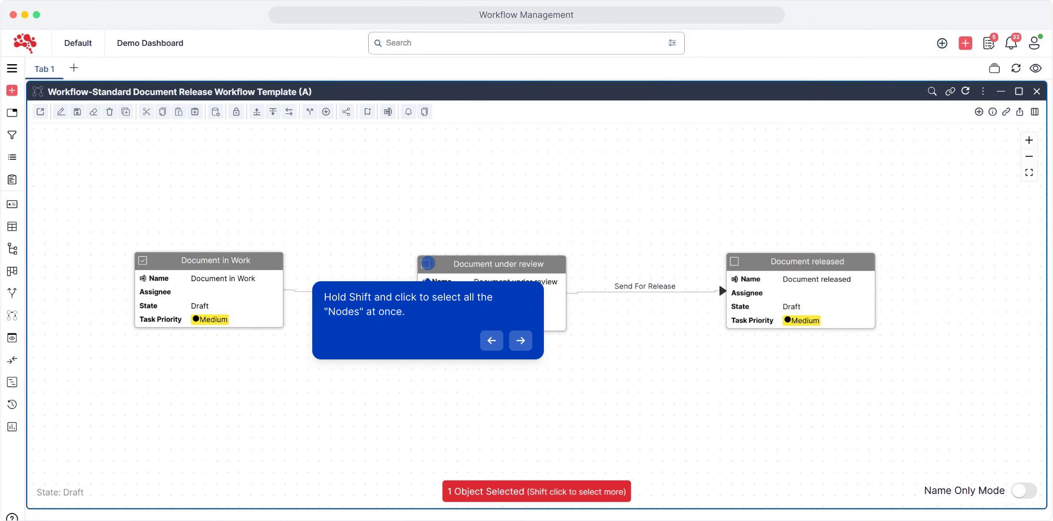
{"action": "left_click", "coordinate": [498, 264], "text": "shift"}
{"action": "left_click", "coordinate": [807, 261], "text": "shift"}
{"action": "right_click", "coordinate": [748, 263]}
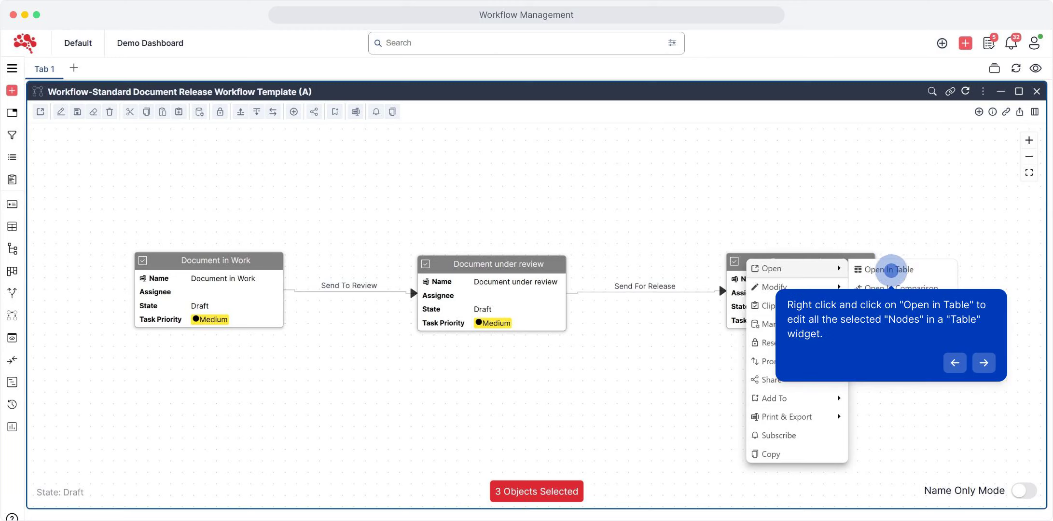
{"action": "left_click", "coordinate": [888, 269]}
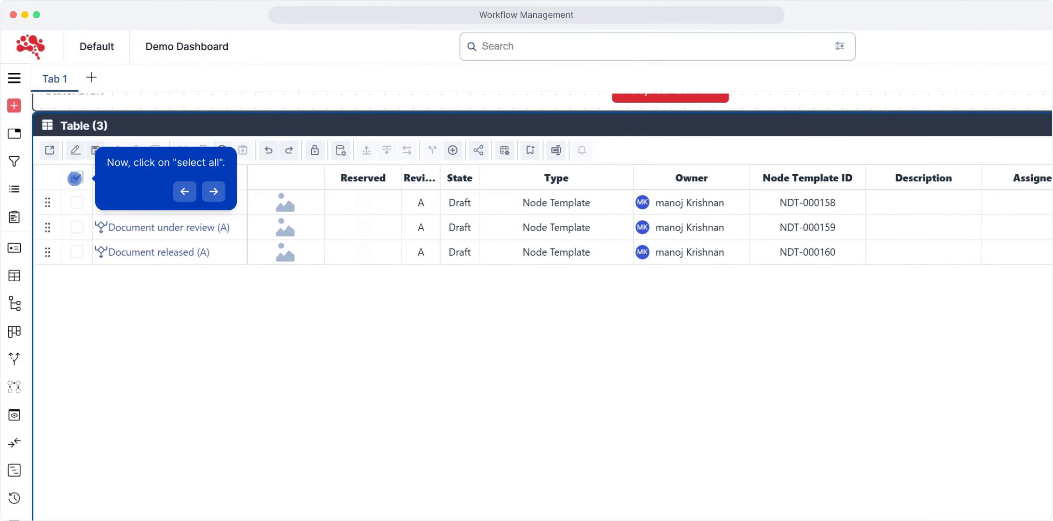
Step: Mass update the Assignee of all three node templates in the table to the chosen user and save
{"action": "left_click", "coordinate": [76, 178]}
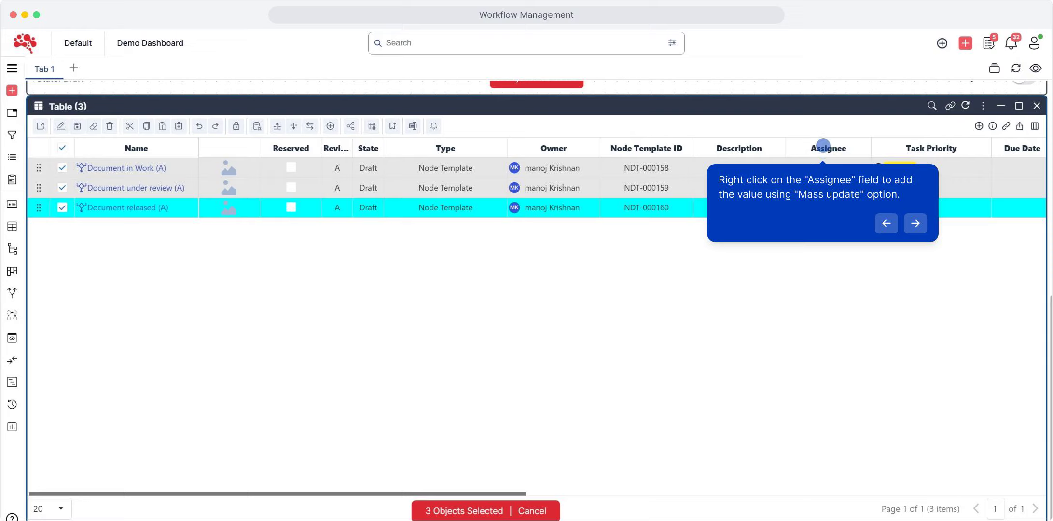
{"action": "right_click", "coordinate": [824, 147]}
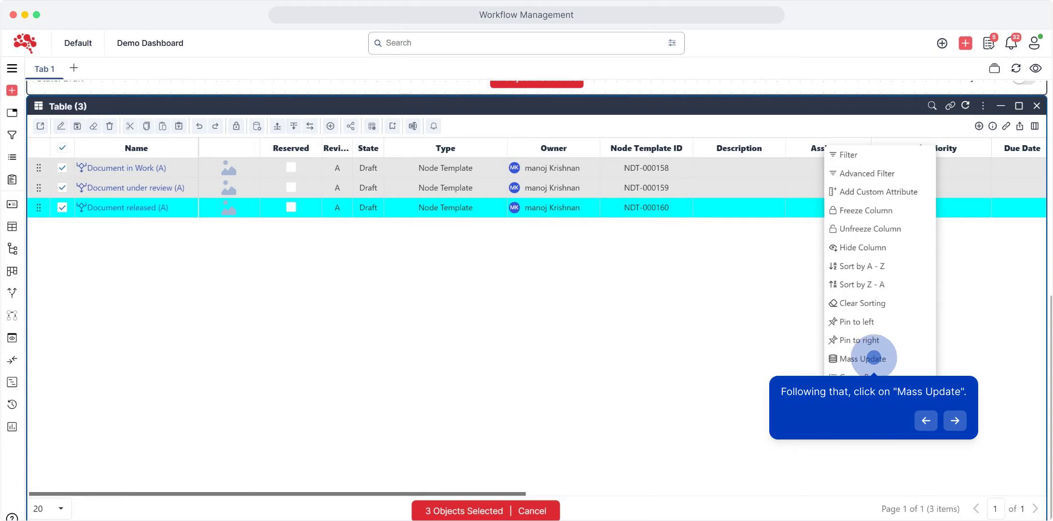
{"action": "left_click", "coordinate": [863, 359]}
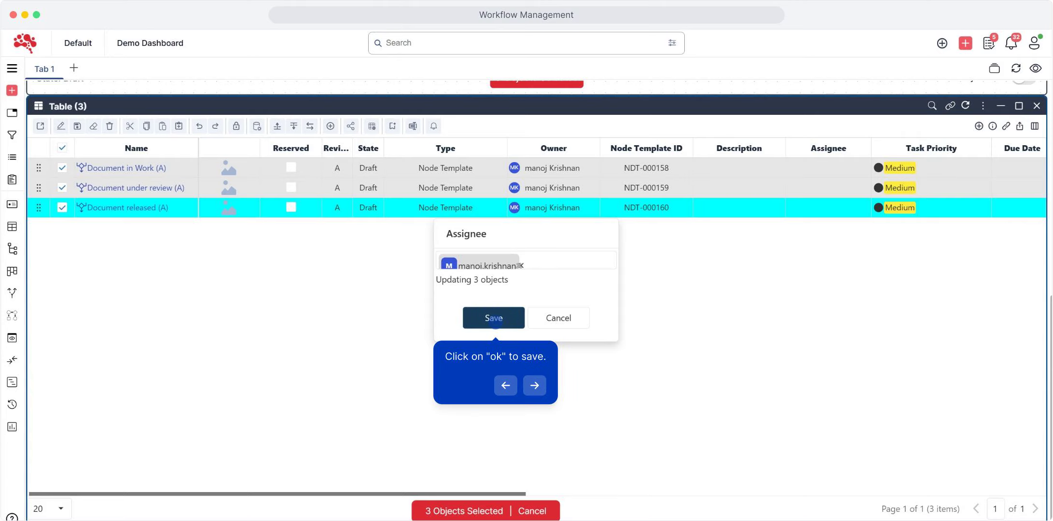
{"action": "left_click", "coordinate": [495, 319]}
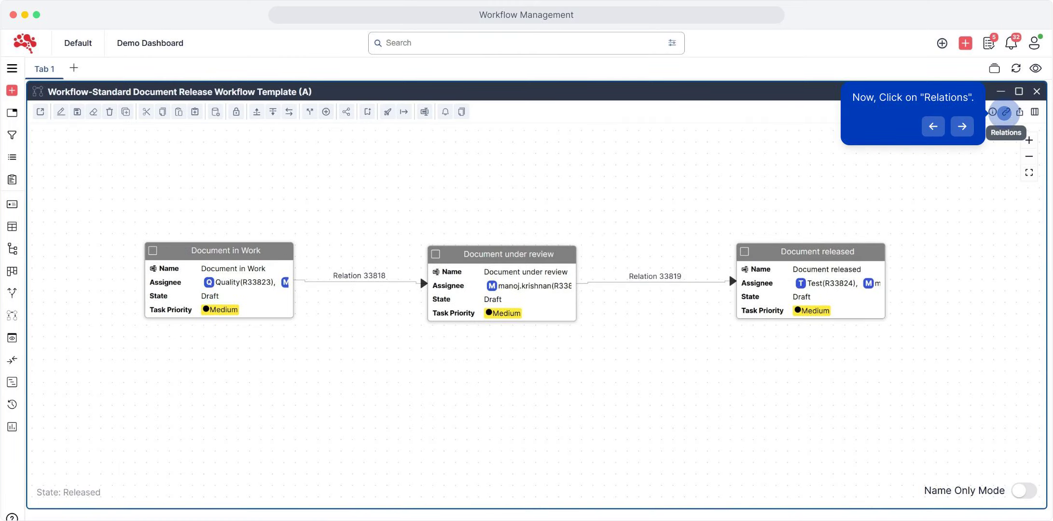
Step: Open the template's relations, search for "pen speci" and pick Pen Specification Document as the workflow content
{"action": "left_click", "coordinate": [1004, 113]}
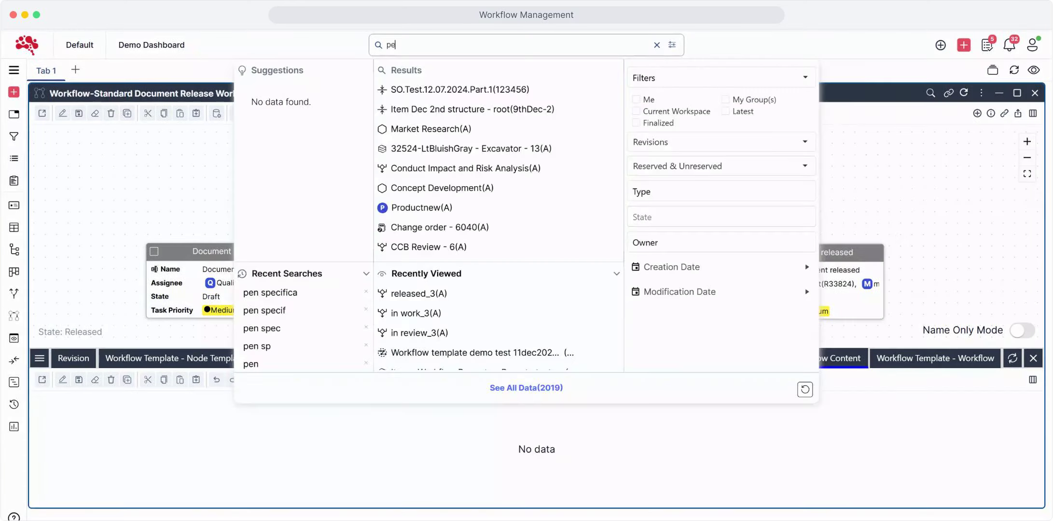
{"action": "type", "text": "n speci"}
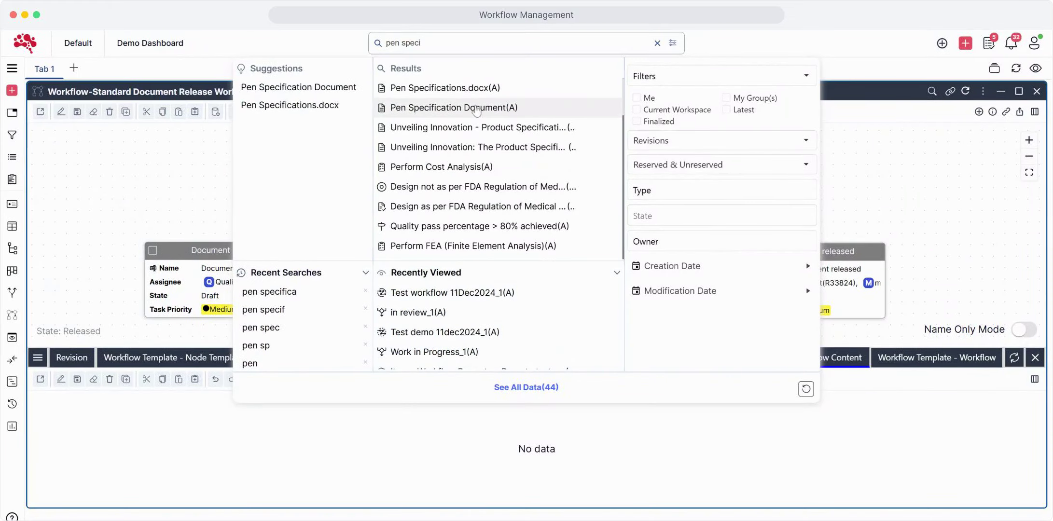
{"action": "left_click", "coordinate": [476, 108]}
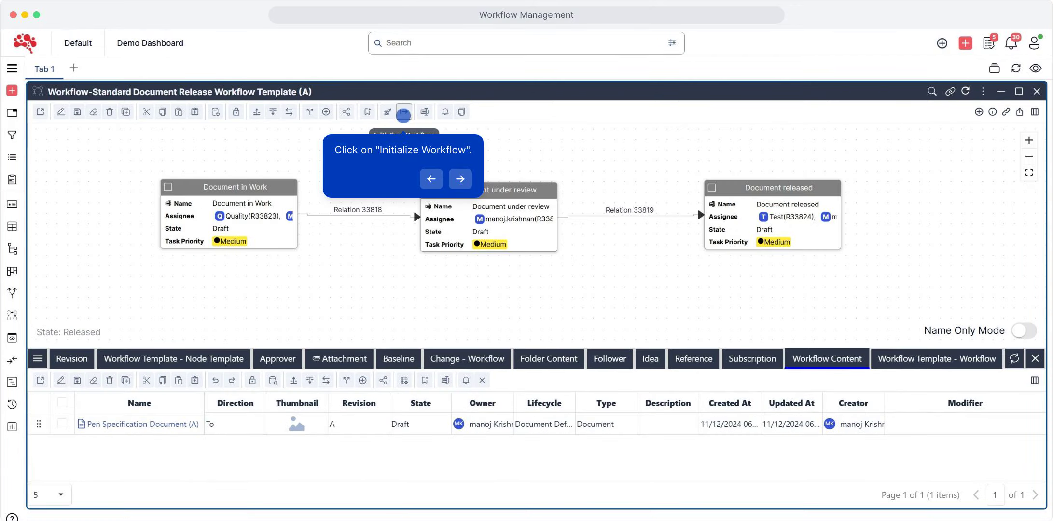
Step: Initialize a workflow named "Standard-Document Release Workflow" from the template and start it
{"action": "left_click", "coordinate": [403, 113]}
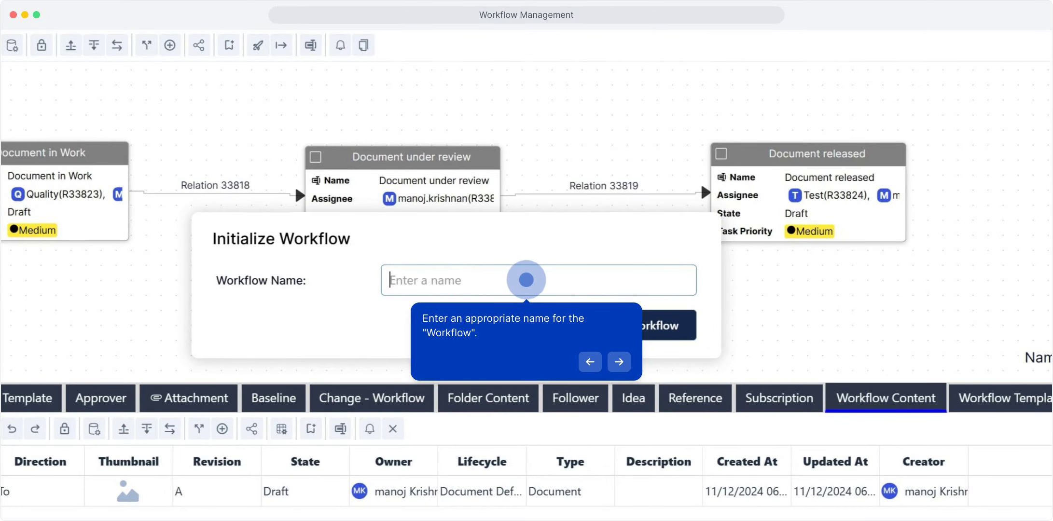
{"action": "type", "text": "Standard"}
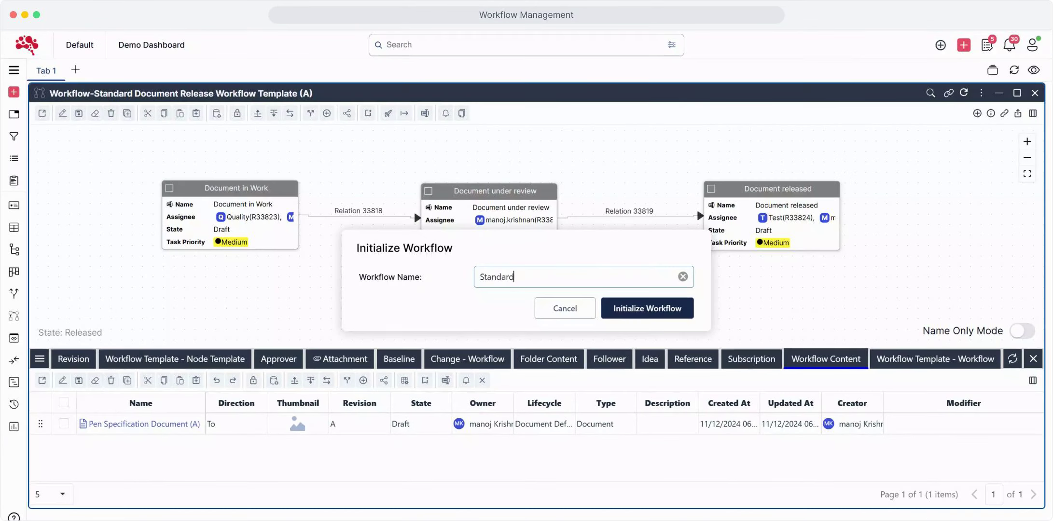
{"action": "type", "text": "-Document Release Workflow"}
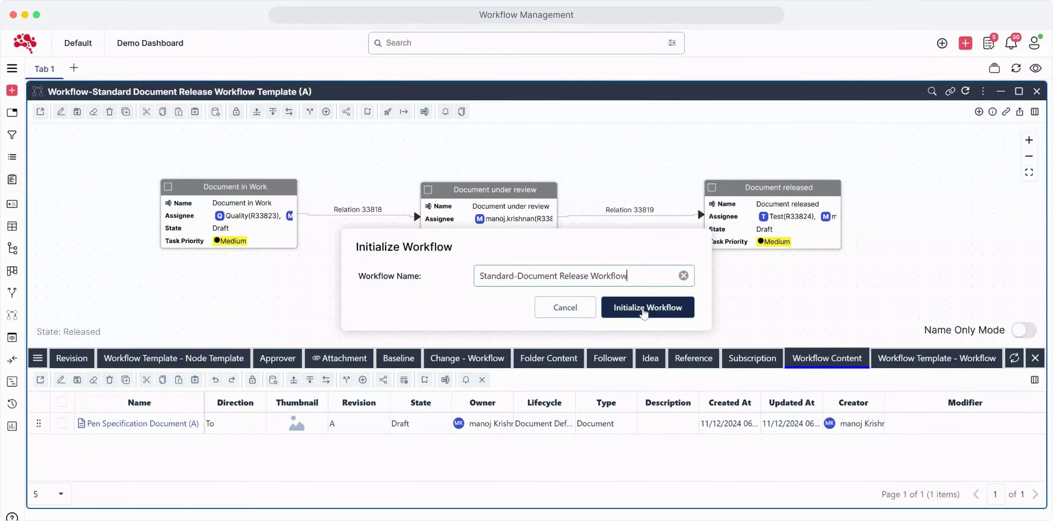
{"action": "left_click", "coordinate": [643, 309]}
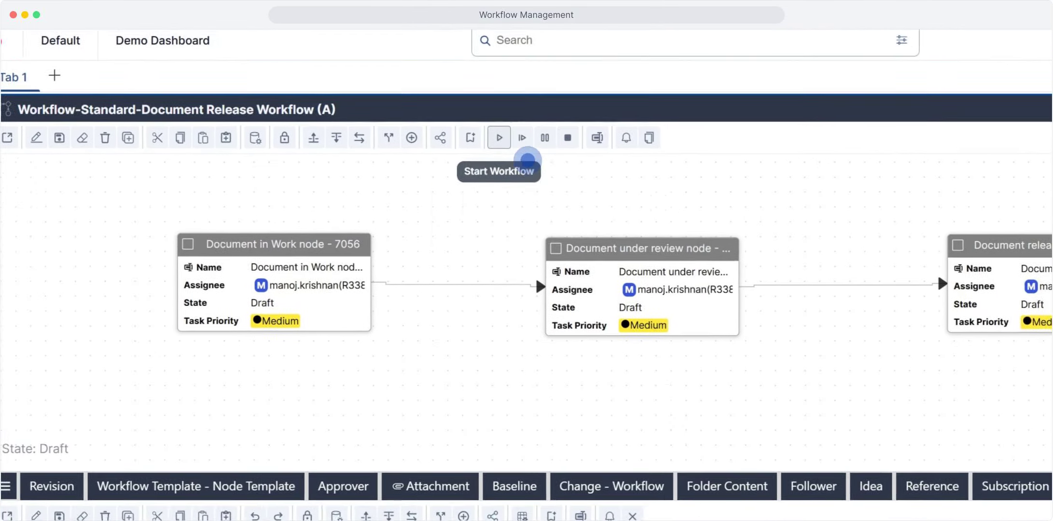
{"action": "left_click", "coordinate": [525, 147]}
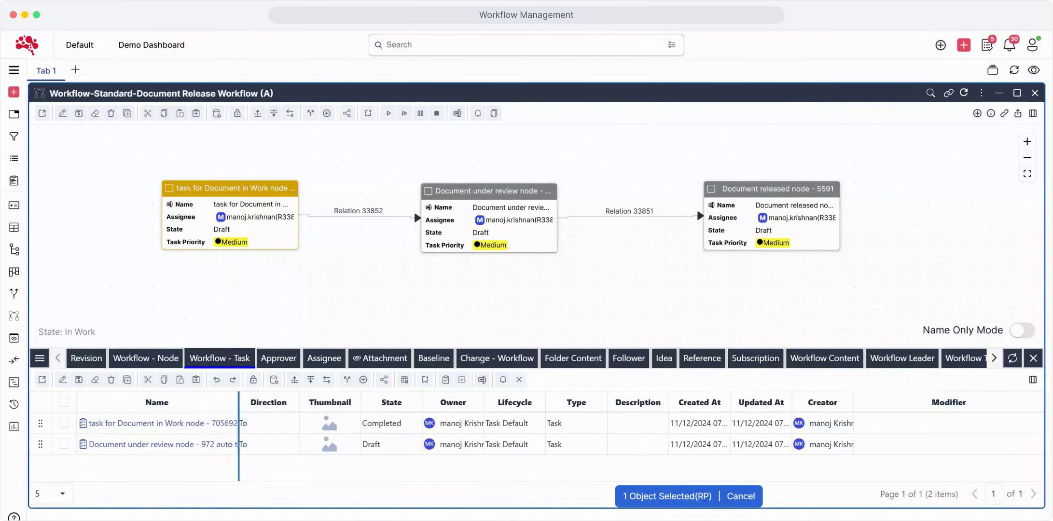
Step: Widen the task list's Name column, complete the Document under review task and refresh the workflow
{"action": "left_click_drag", "start_coordinate": [238, 402], "coordinate": [310, 402]}
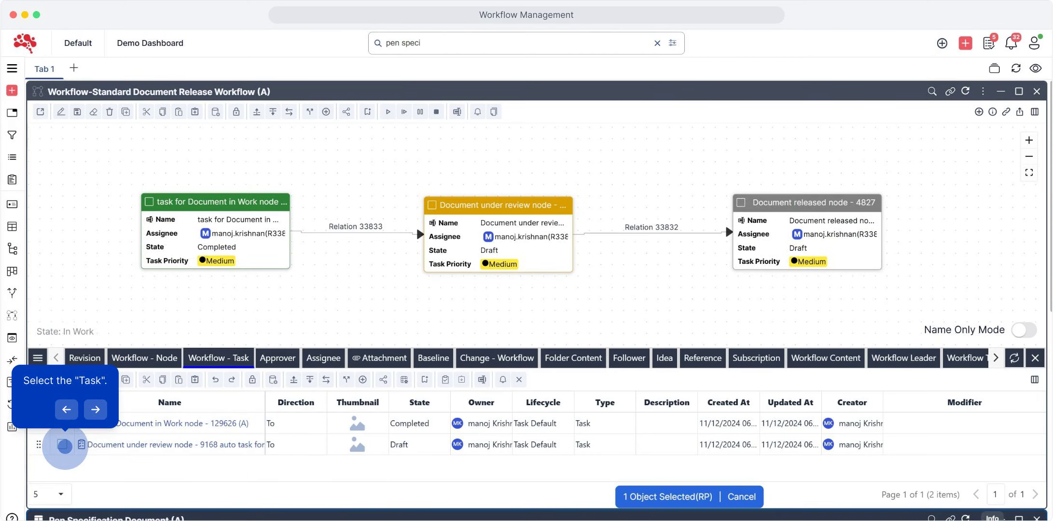
{"action": "left_click", "coordinate": [63, 445]}
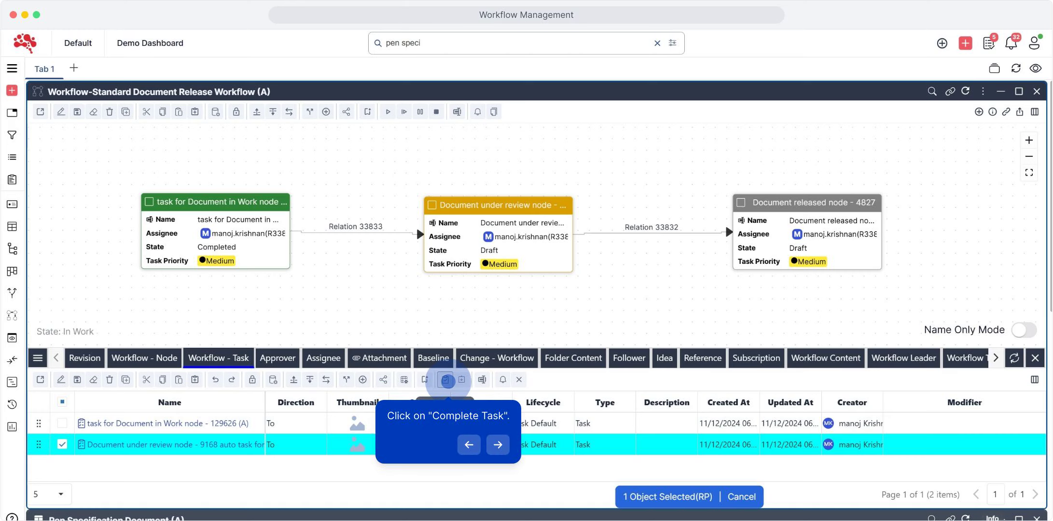
{"action": "left_click", "coordinate": [447, 380]}
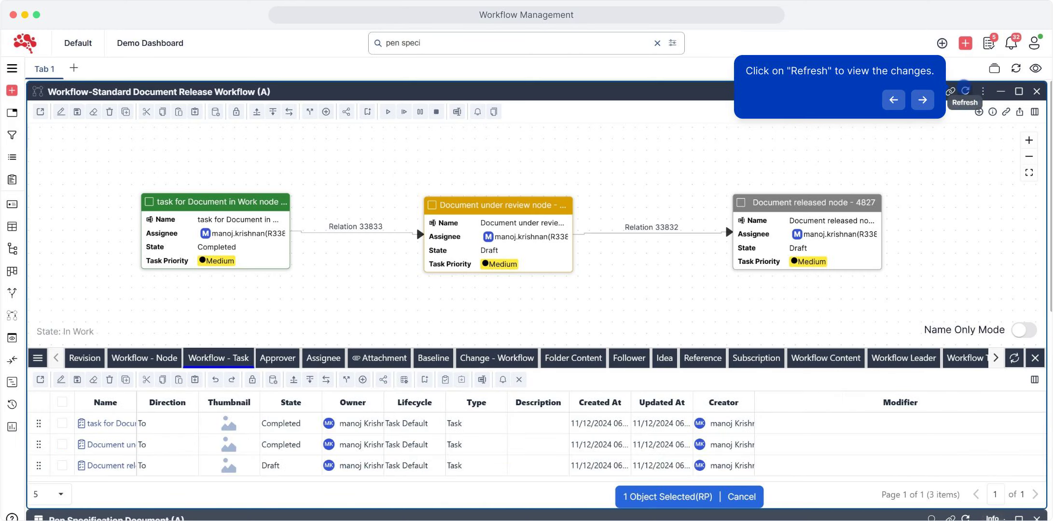
{"action": "left_click", "coordinate": [965, 90]}
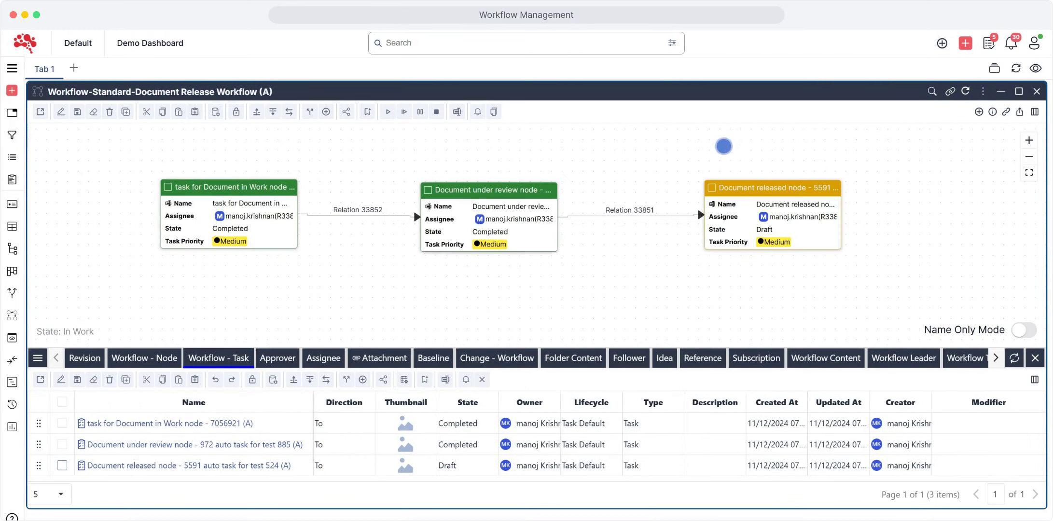